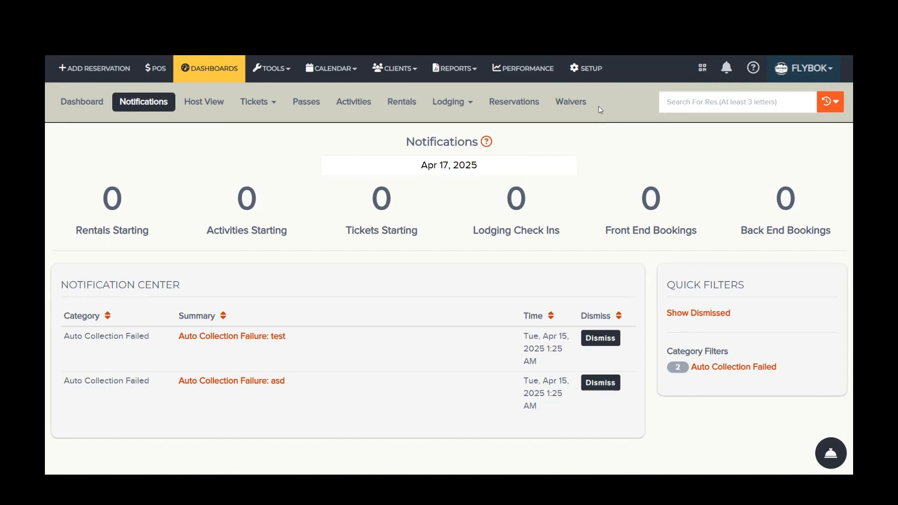
Step: Open the Lodging Room Statuses page from the account setup area
{"action": "left_click", "coordinate": [572, 69]}
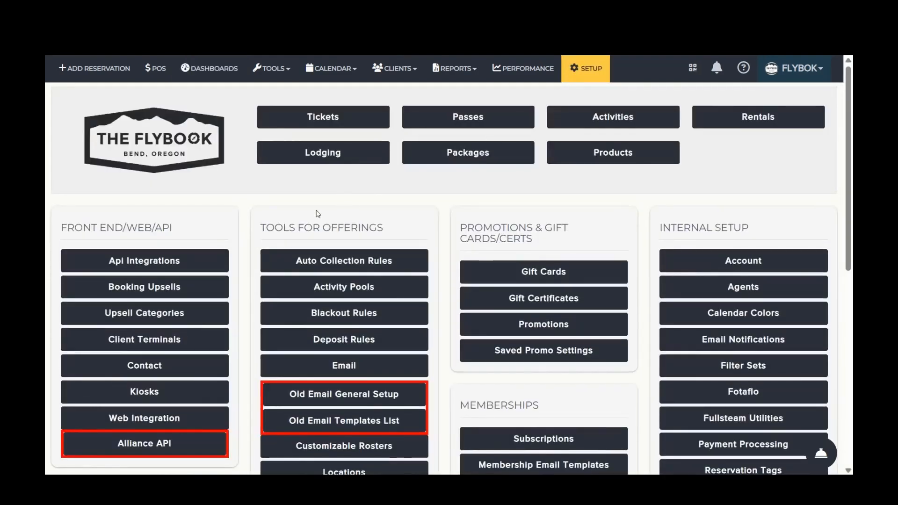
{"action": "left_click_drag", "start_coordinate": [266, 228], "coordinate": [426, 218]}
{"action": "scroll", "coordinate": [425, 218], "scroll_direction": "down", "scroll_amount": 8}
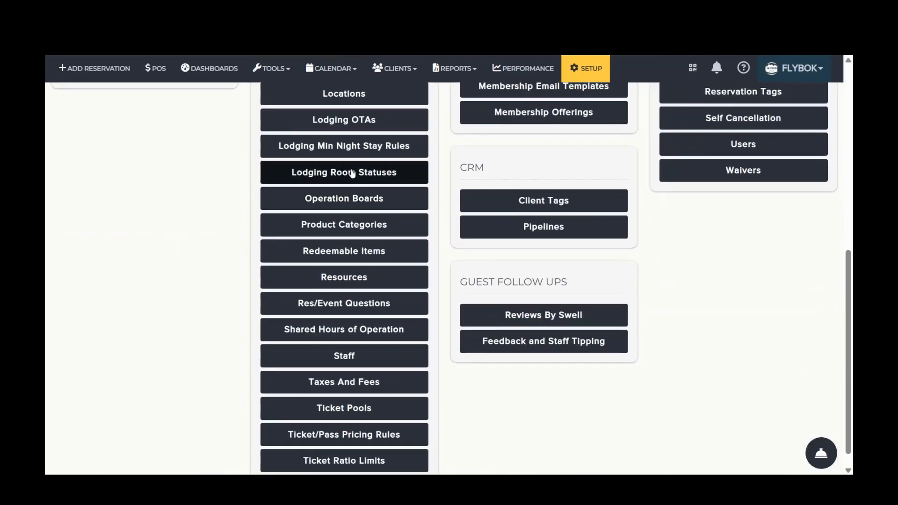
{"action": "left_click", "coordinate": [353, 173]}
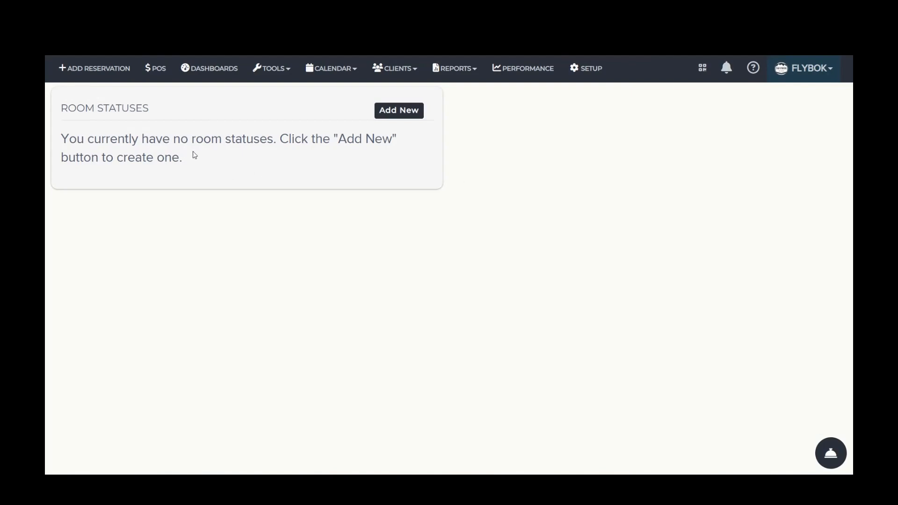
Step: Create a room status named "Dirty - Unoccupied", correcting the spelling of its name
{"action": "left_click", "coordinate": [414, 117]}
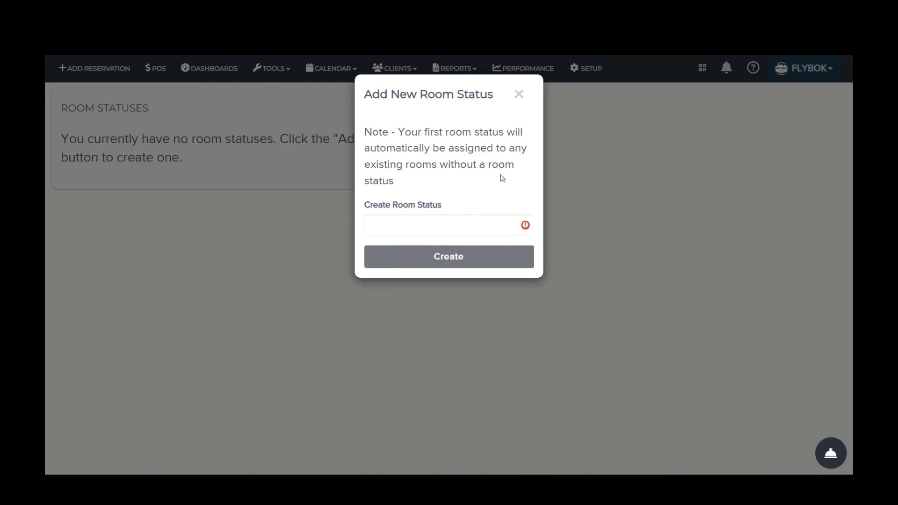
{"action": "left_click", "coordinate": [471, 227]}
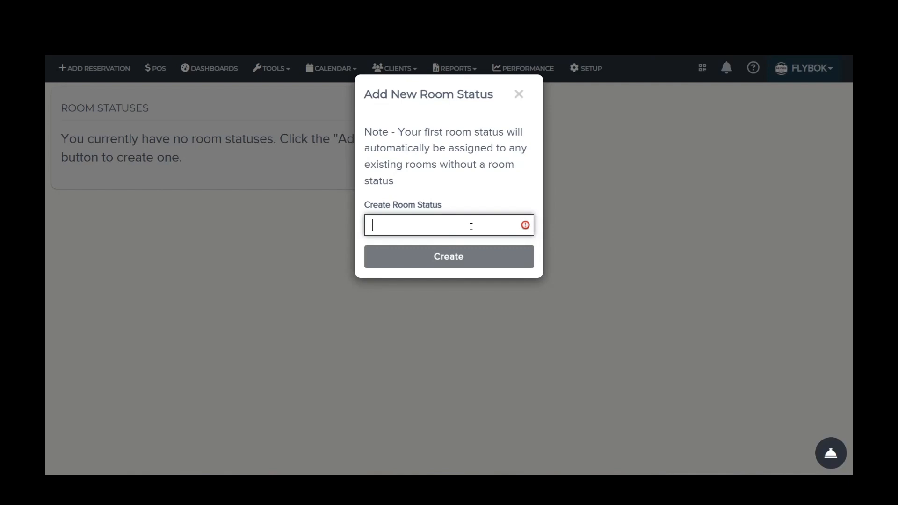
{"action": "type", "text": "Dirty"}
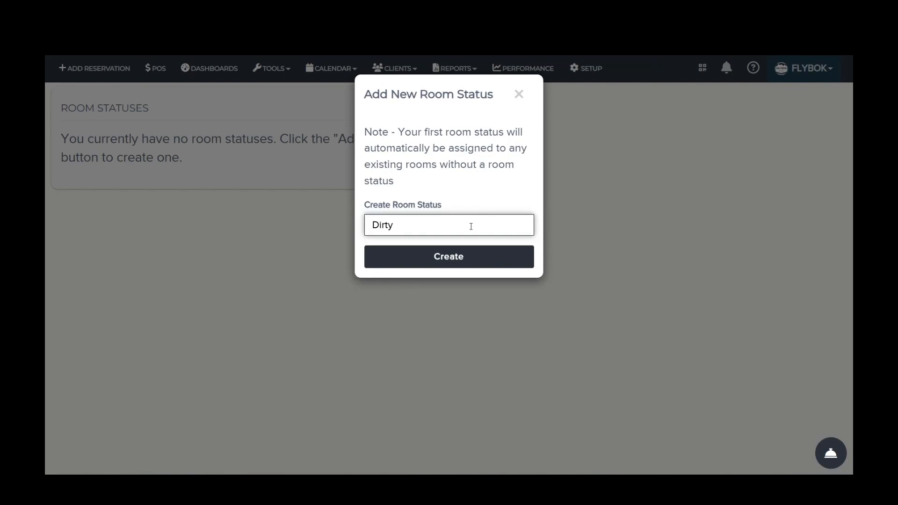
{"action": "type", "text": "- Unoccuiped"}
{"action": "right_click", "coordinate": [447, 222]}
{"action": "left_click", "coordinate": [526, 154]}
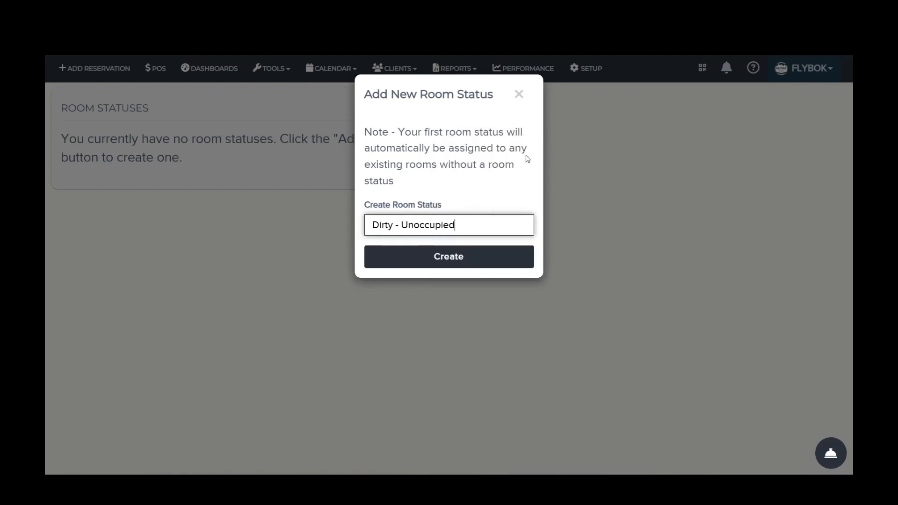
{"action": "left_click", "coordinate": [408, 261]}
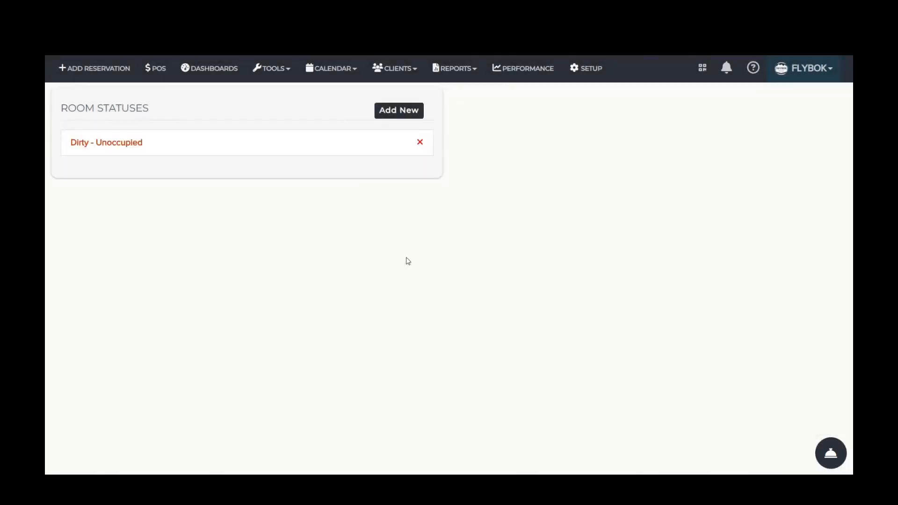
Step: Add a second room status named "Dirty - Occupied"
{"action": "left_click", "coordinate": [411, 112]}
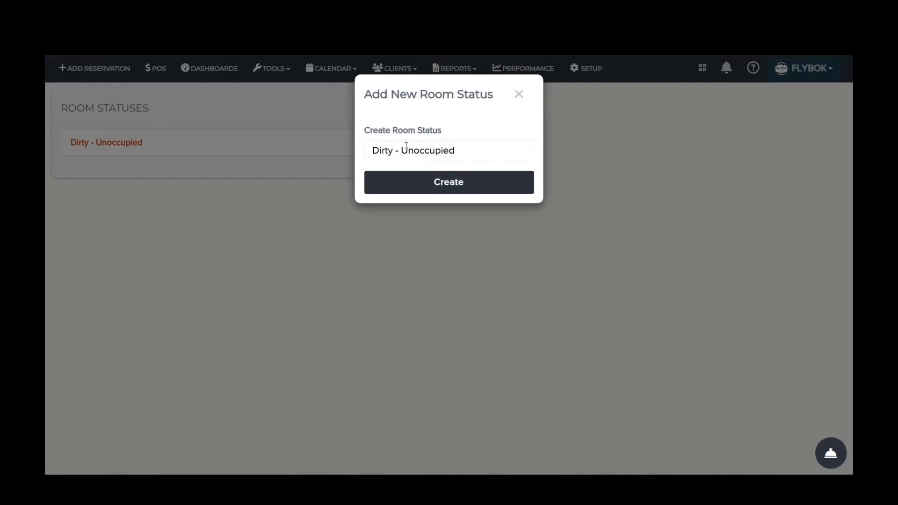
{"action": "left_click", "coordinate": [416, 152]}
{"action": "key", "text": "BackSpace"}
{"action": "key", "text": "BackSpace"}
{"action": "key", "text": "BackSpace"}
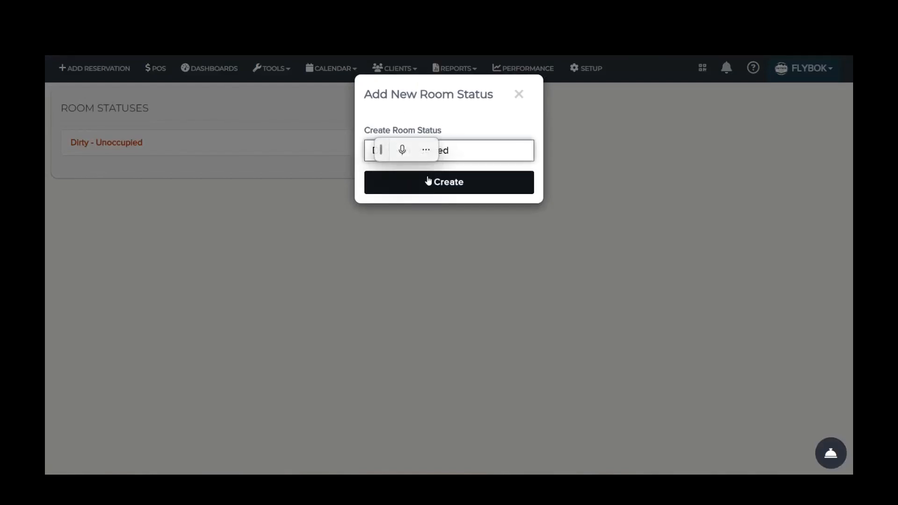
{"action": "left_click_drag", "start_coordinate": [379, 151], "coordinate": [90, 375]}
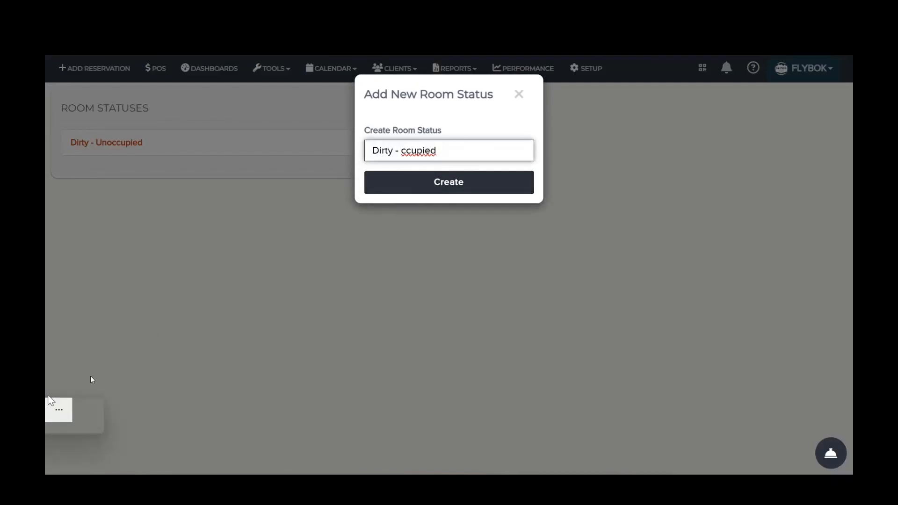
{"action": "type", "text": "O"}
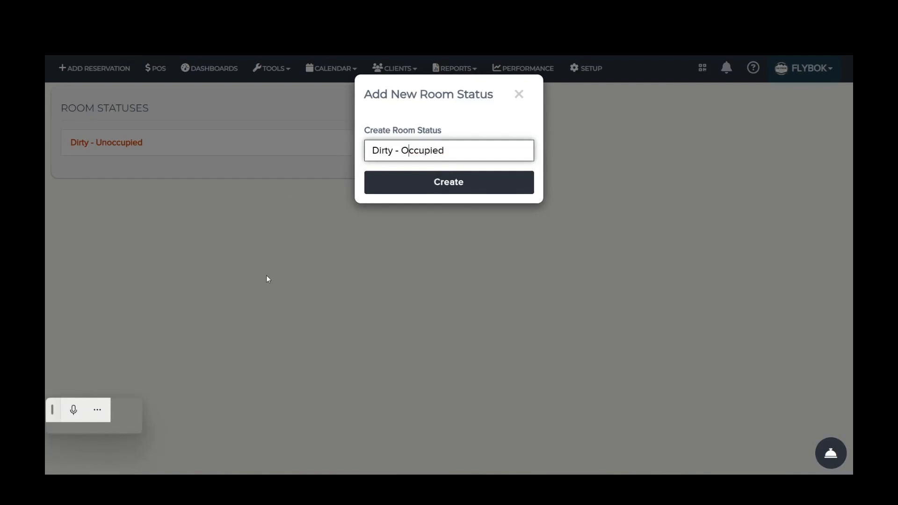
{"action": "left_click", "coordinate": [467, 189]}
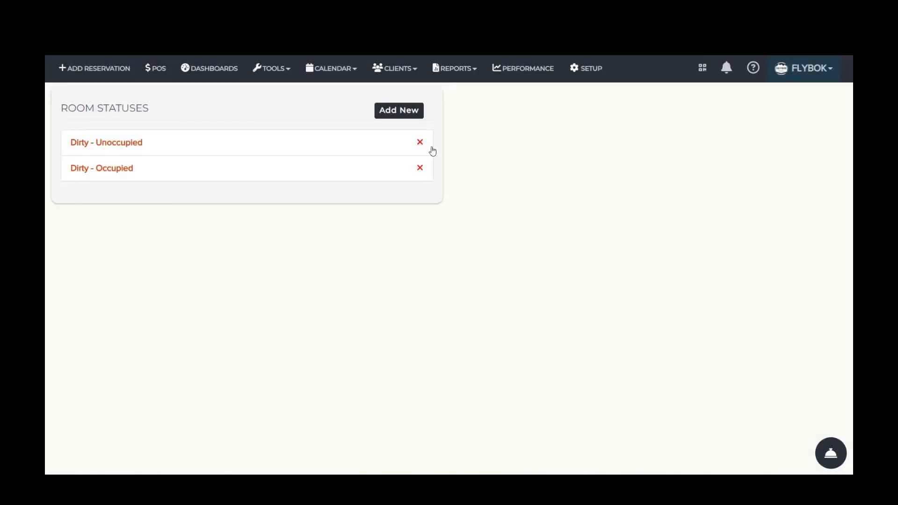
Step: Add a room status named "Clean"
{"action": "left_click", "coordinate": [409, 121]}
{"action": "triple_click", "coordinate": [444, 159]}
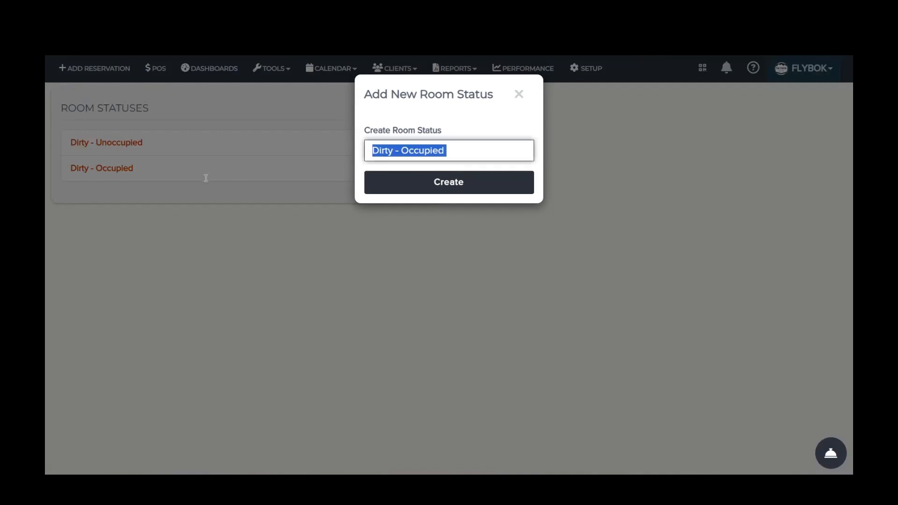
{"action": "type", "text": "Clean"}
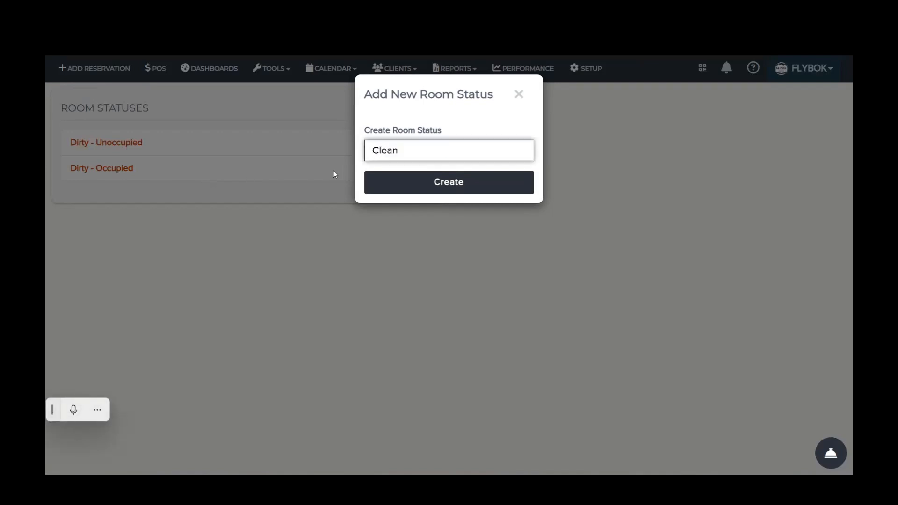
{"action": "left_click", "coordinate": [379, 187]}
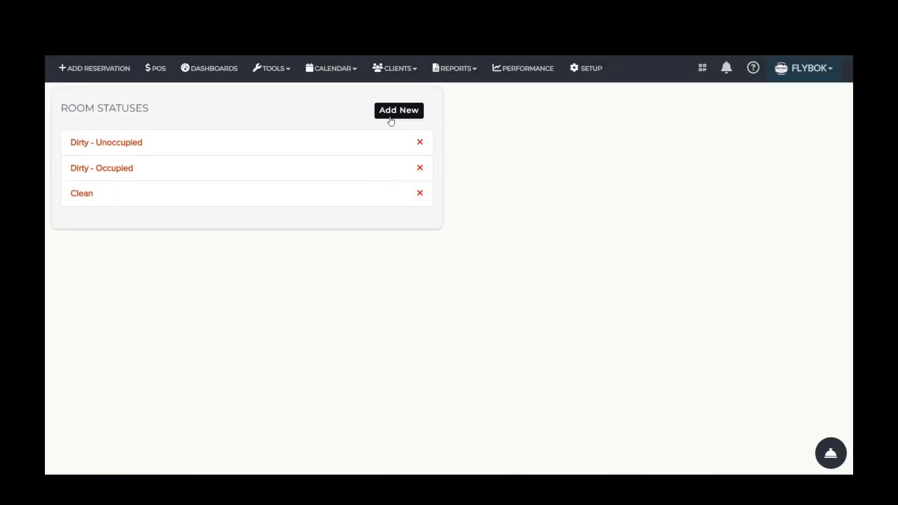
Step: Add a room status named "Out of Service"
{"action": "left_click", "coordinate": [391, 121]}
{"action": "triple_click", "coordinate": [433, 149]}
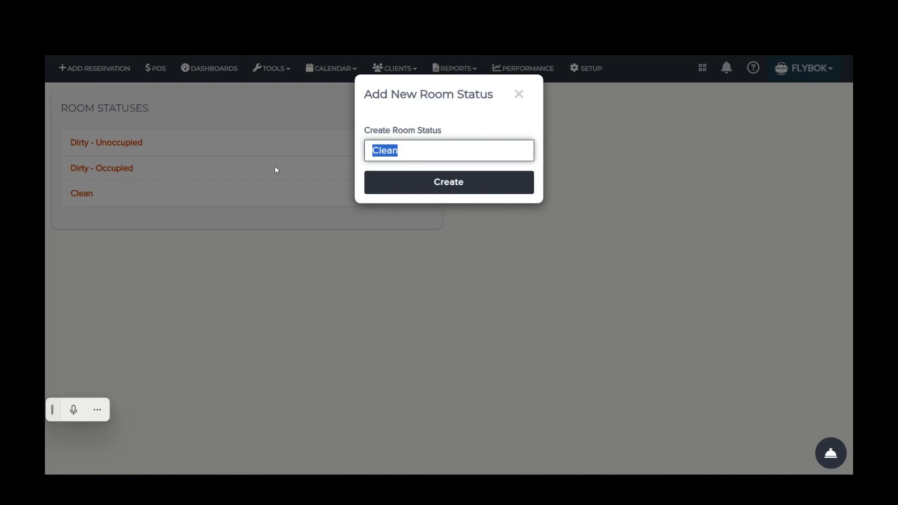
{"action": "type", "text": "Out of Service"}
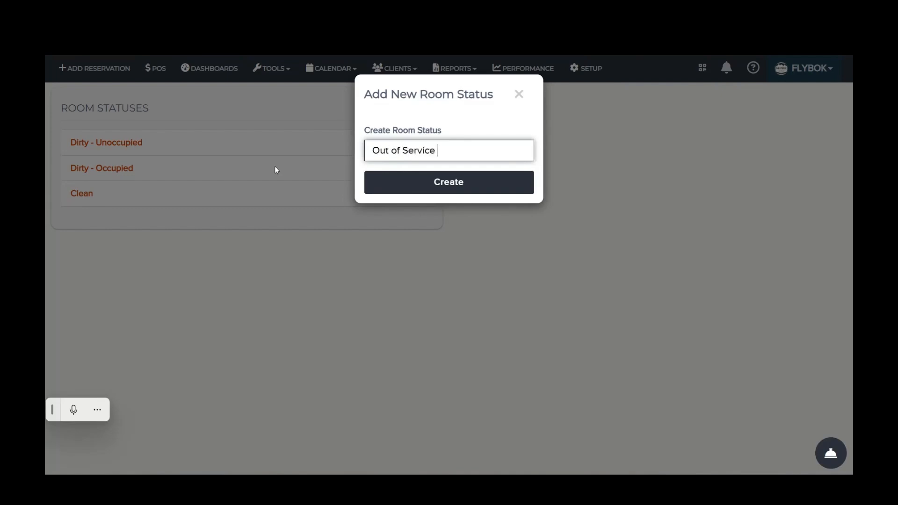
{"action": "left_click", "coordinate": [412, 187]}
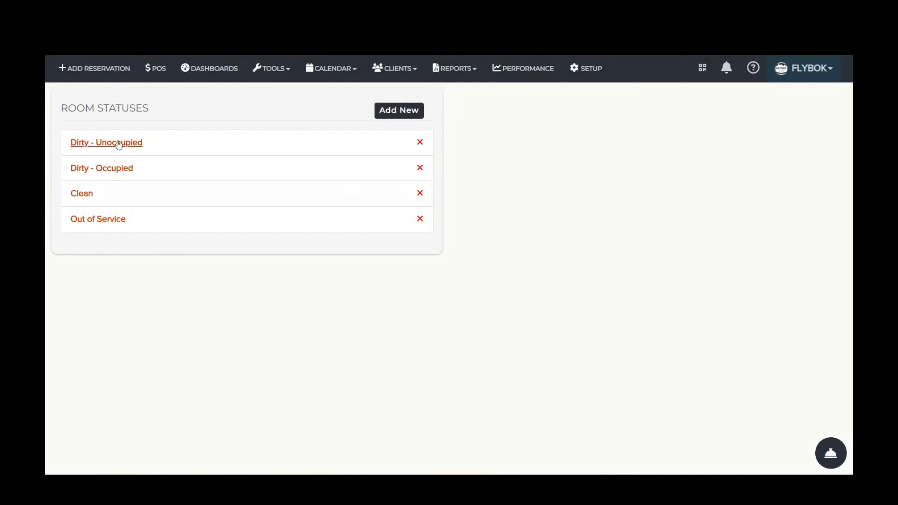
Step: Set the calendar color of the Dirty - Unoccupied status to red #ef1515
{"action": "left_click", "coordinate": [119, 144]}
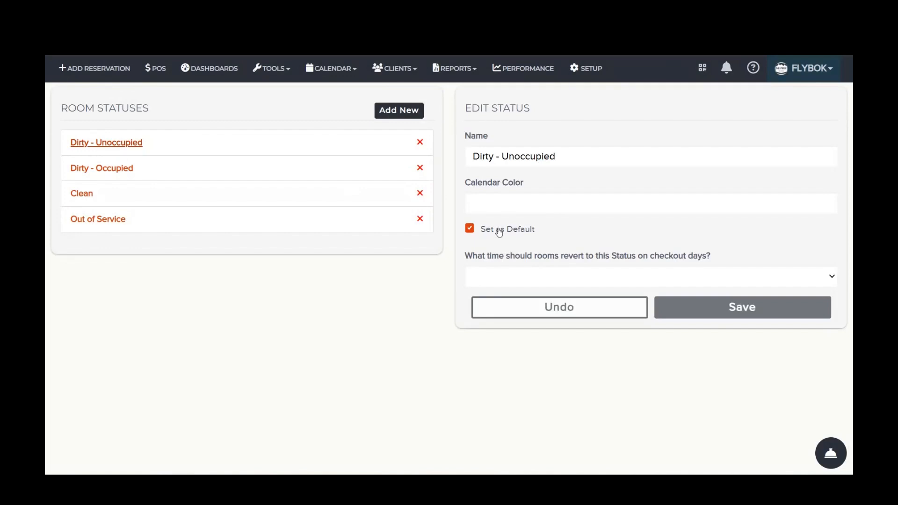
{"action": "left_click", "coordinate": [88, 171]}
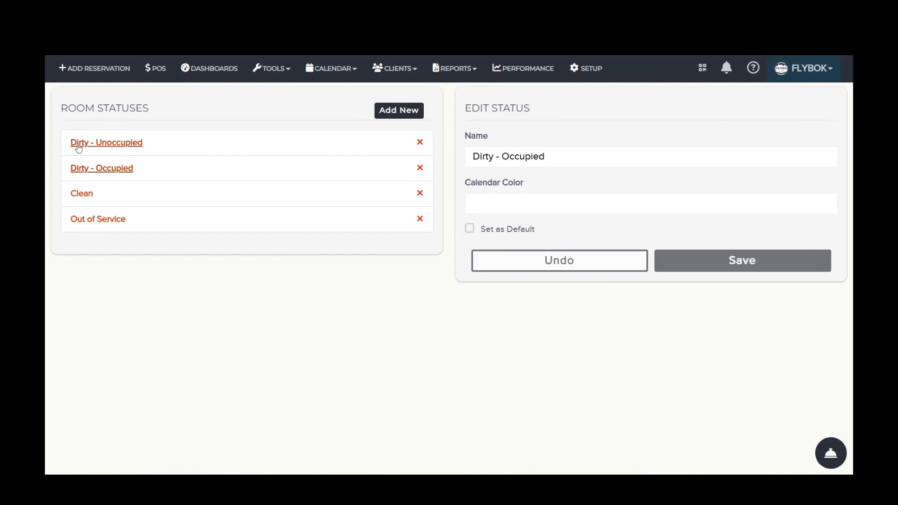
{"action": "left_click", "coordinate": [123, 147]}
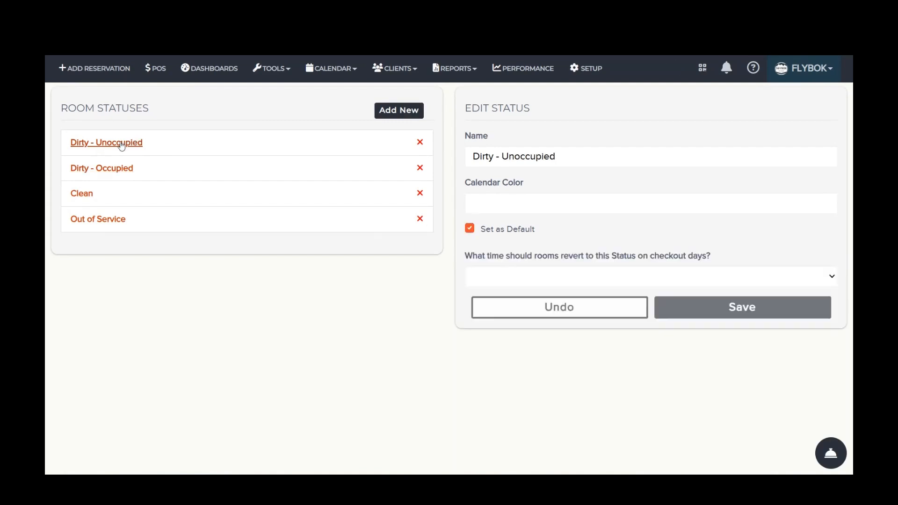
{"action": "left_click", "coordinate": [549, 209]}
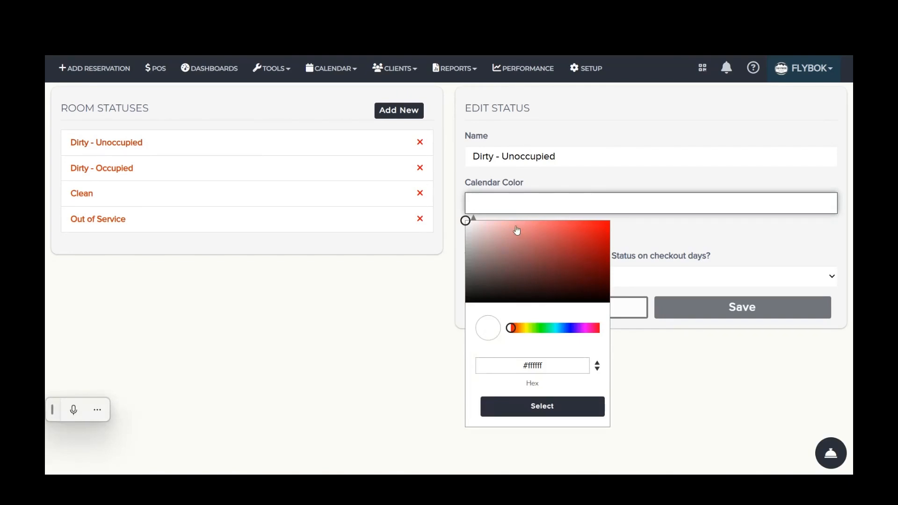
{"action": "left_click_drag", "start_coordinate": [557, 238], "coordinate": [599, 228]}
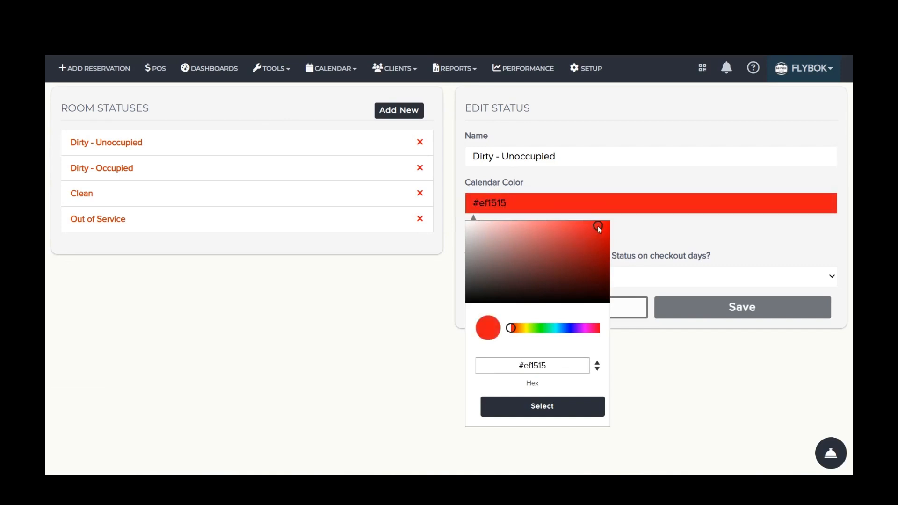
{"action": "left_click", "coordinate": [566, 407]}
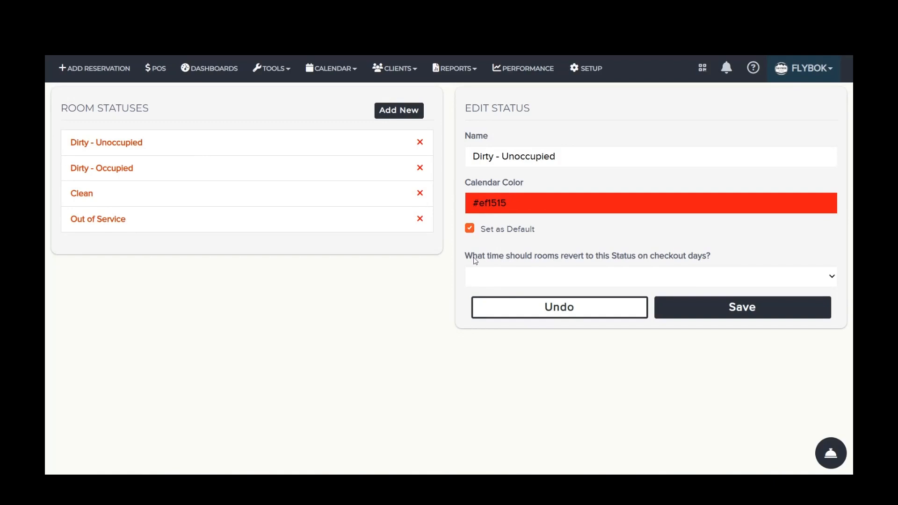
Step: Make rooms revert to Dirty - Unoccupied at 10 AM on checkout days and save the status
{"action": "left_click", "coordinate": [491, 275]}
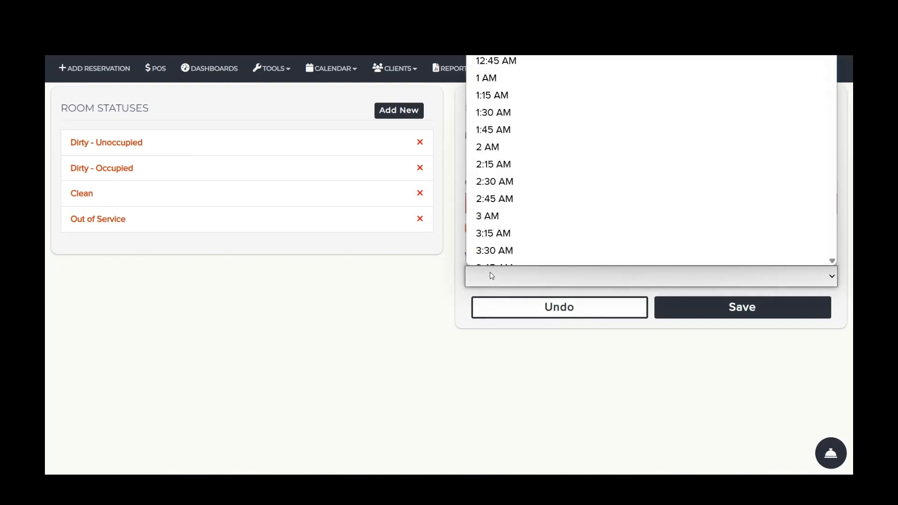
{"action": "scroll", "coordinate": [515, 225], "scroll_direction": "down", "scroll_amount": 3}
{"action": "scroll", "coordinate": [524, 187], "scroll_direction": "down", "scroll_amount": 8}
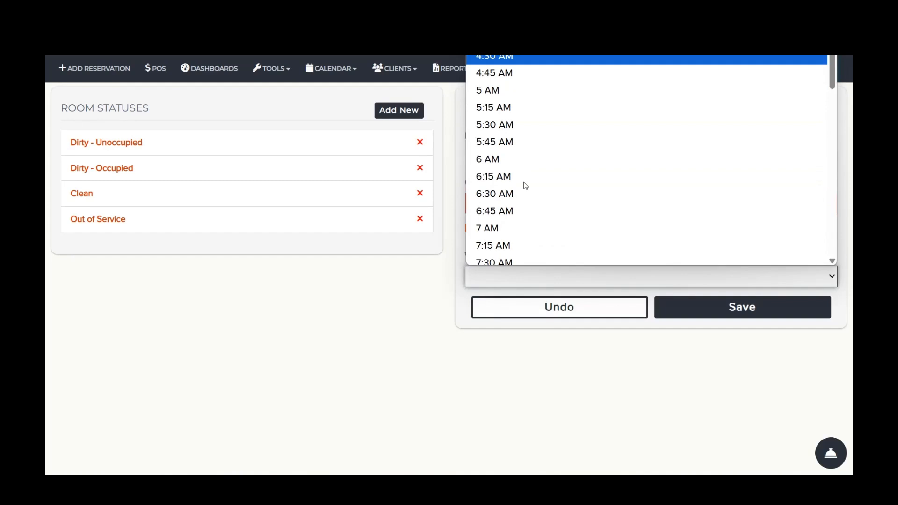
{"action": "left_click", "coordinate": [509, 184]}
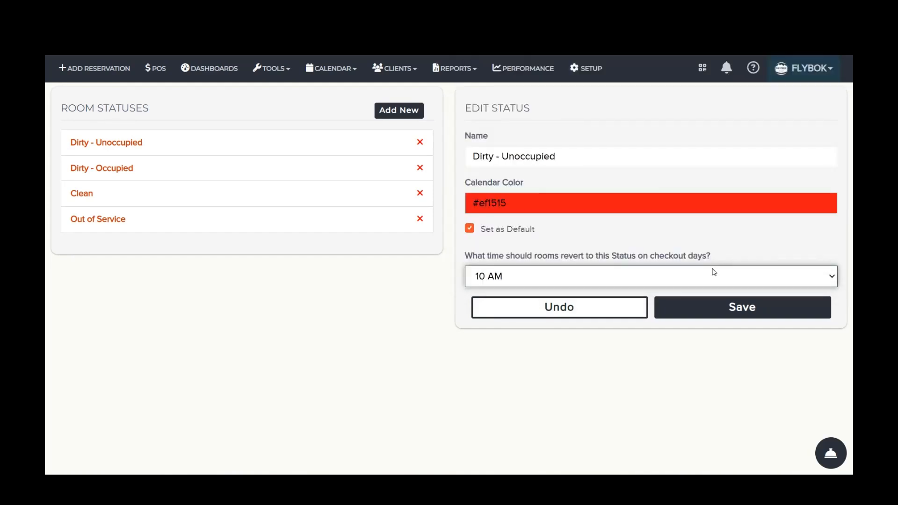
{"action": "left_click", "coordinate": [686, 305]}
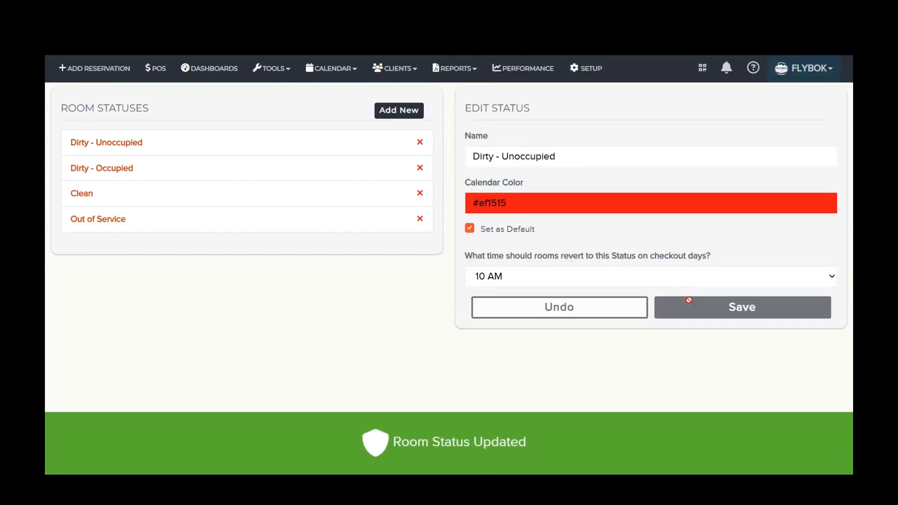
Step: Set the calendar color of the Dirty - Occupied status to light red #f5a0a0 and save it
{"action": "left_click", "coordinate": [118, 174]}
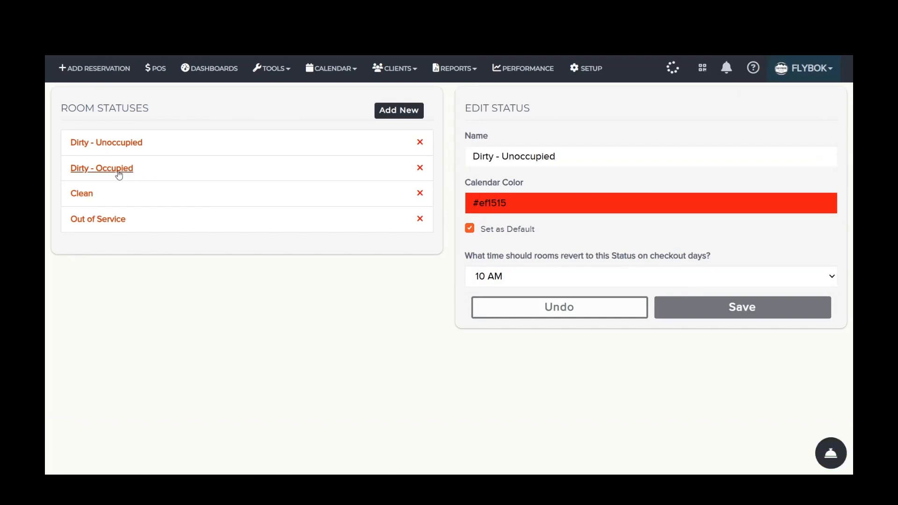
{"action": "left_click", "coordinate": [563, 202]}
{"action": "mouse_move", "coordinate": [599, 227]}
{"action": "left_mouse_down"}
{"action": "mouse_move", "coordinate": [534, 242]}
{"action": "mouse_move", "coordinate": [517, 225]}
{"action": "left_mouse_up"}
{"action": "left_click", "coordinate": [519, 406]}
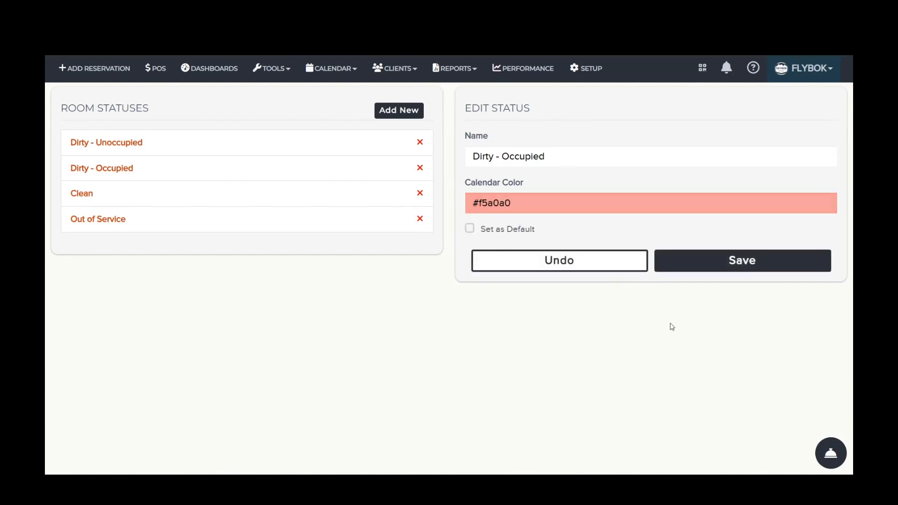
{"action": "left_click", "coordinate": [724, 264]}
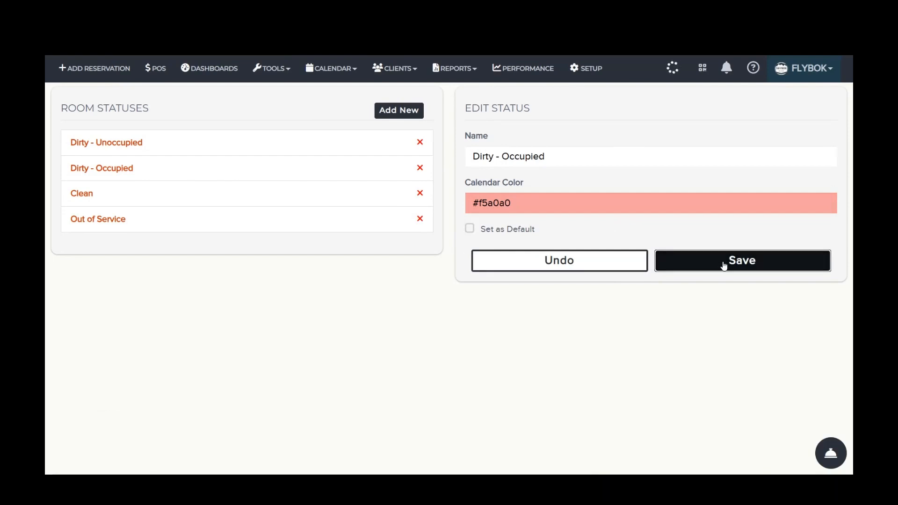
Step: Set the calendar color of the Clean status to green #29d033 and save it
{"action": "left_click", "coordinate": [337, 198]}
{"action": "left_click", "coordinate": [521, 203]}
{"action": "left_click", "coordinate": [538, 328]}
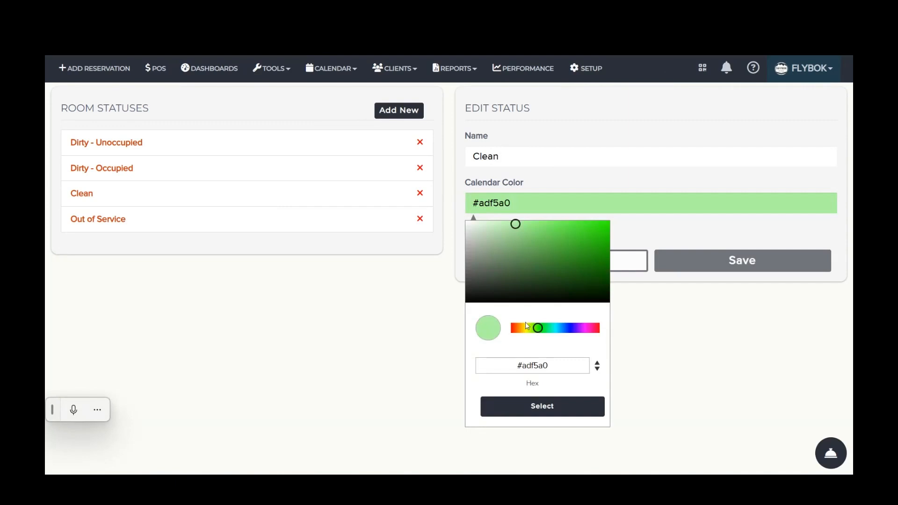
{"action": "left_click", "coordinate": [518, 220]}
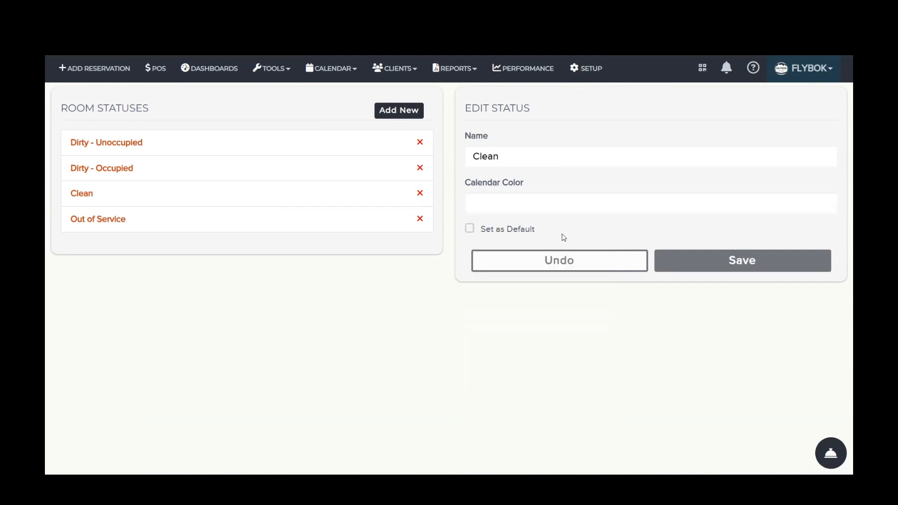
{"action": "left_click", "coordinate": [533, 207]}
{"action": "left_click", "coordinate": [541, 328]}
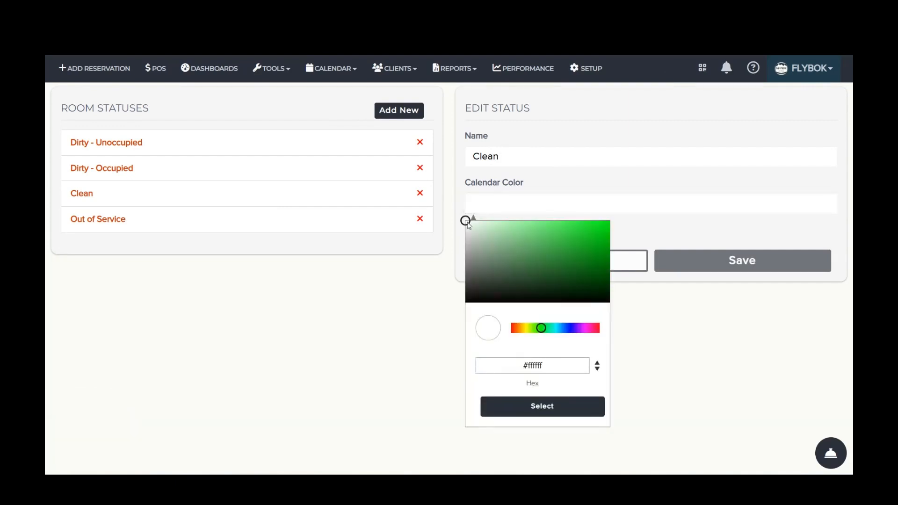
{"action": "left_click_drag", "start_coordinate": [467, 223], "coordinate": [582, 238]}
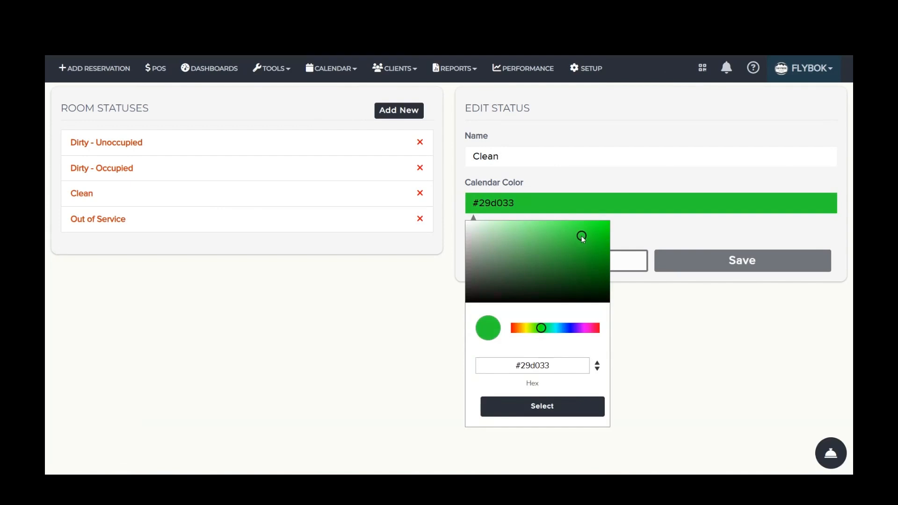
{"action": "left_click", "coordinate": [572, 414]}
{"action": "left_click", "coordinate": [744, 270]}
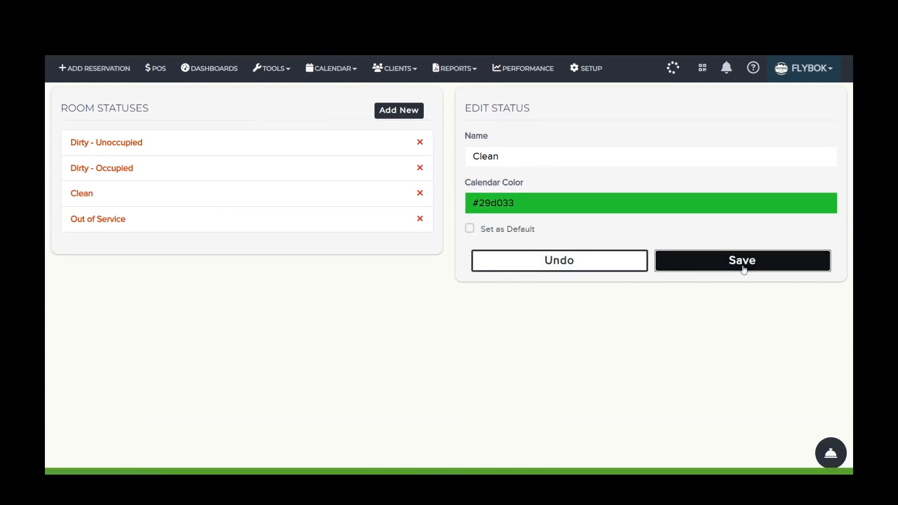
Step: Set the calendar color of the Out of Service status to black #000000 and save it
{"action": "left_click", "coordinate": [105, 220]}
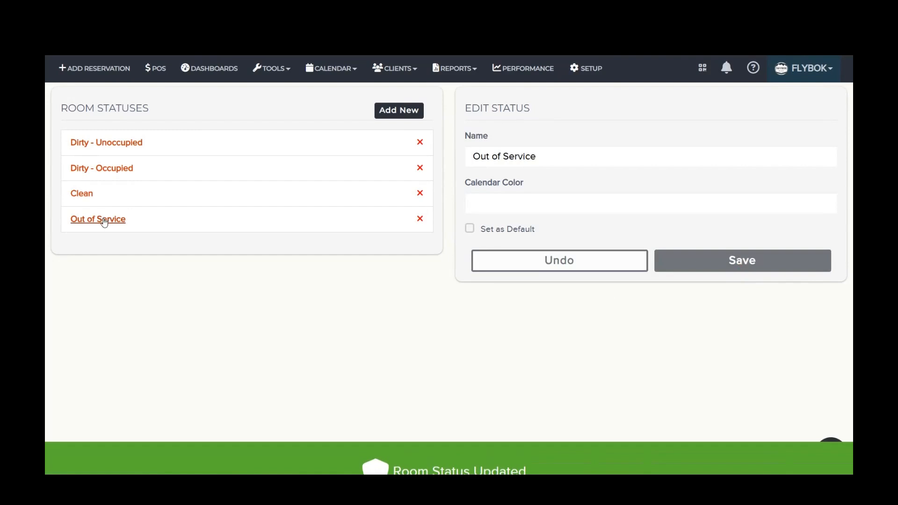
{"action": "left_click", "coordinate": [557, 204]}
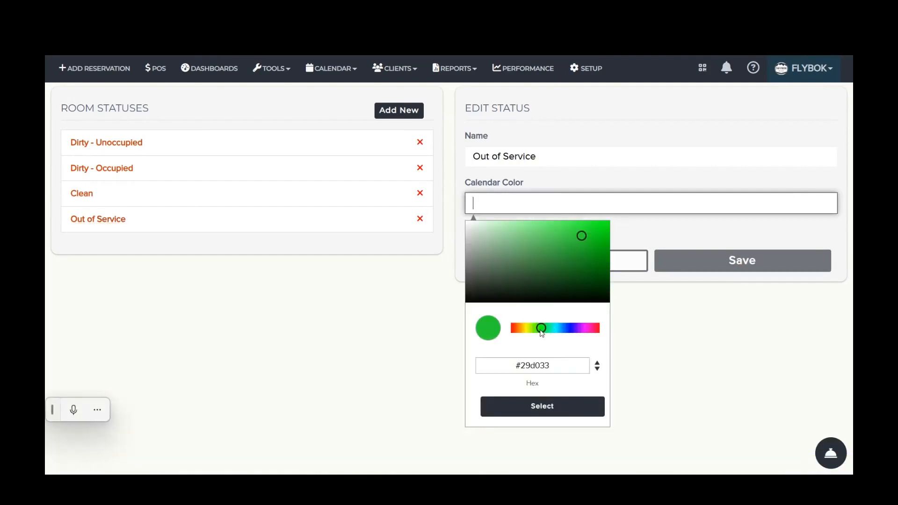
{"action": "left_click_drag", "start_coordinate": [581, 236], "coordinate": [465, 304]}
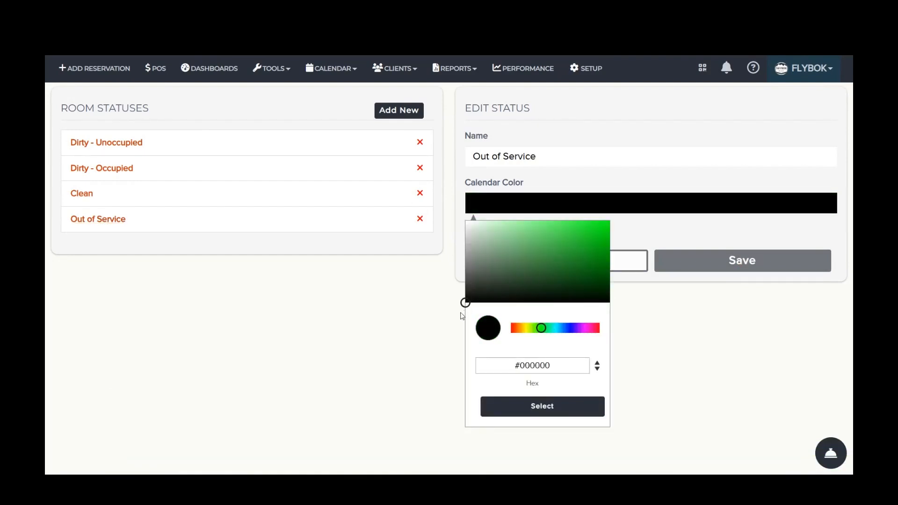
{"action": "left_click", "coordinate": [526, 413]}
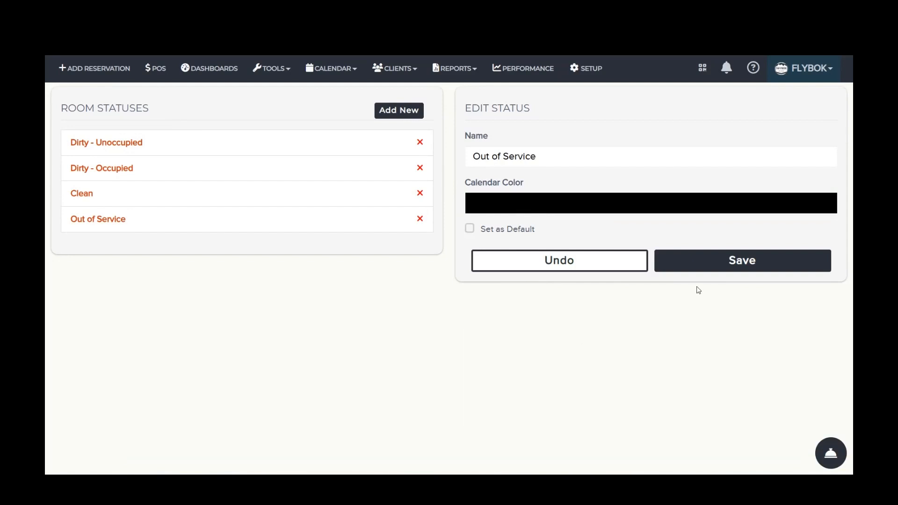
{"action": "left_click", "coordinate": [715, 262]}
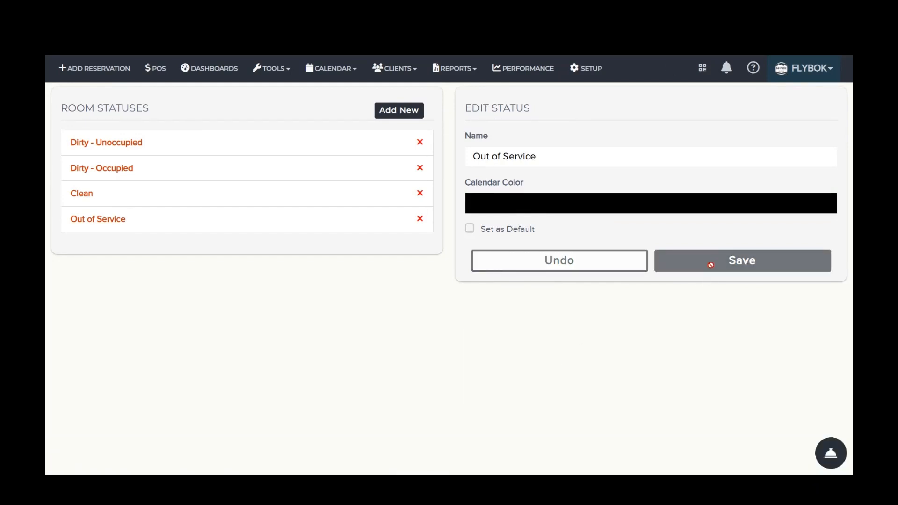
Step: Open the lodging room configurations and view the status choices for the Little room at Crater Lake Campground
{"action": "left_click", "coordinate": [587, 68]}
{"action": "left_click", "coordinate": [337, 159]}
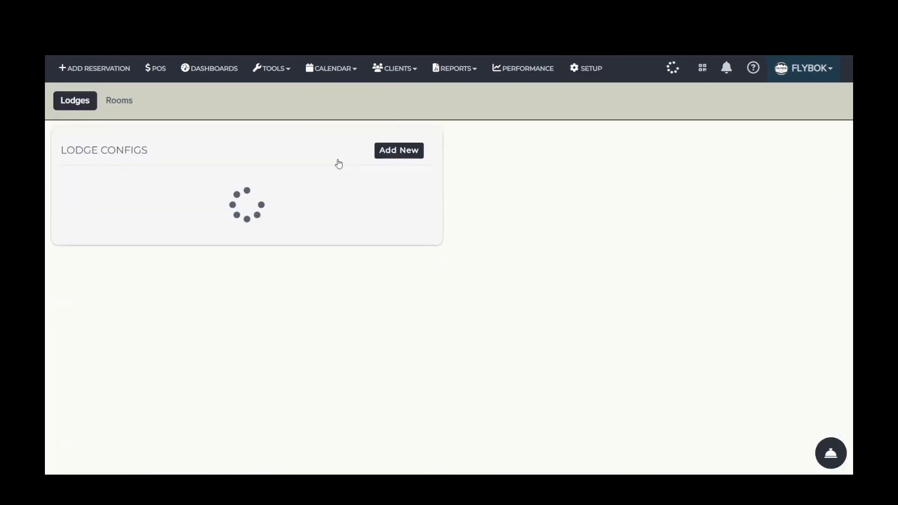
{"action": "left_click", "coordinate": [122, 101]}
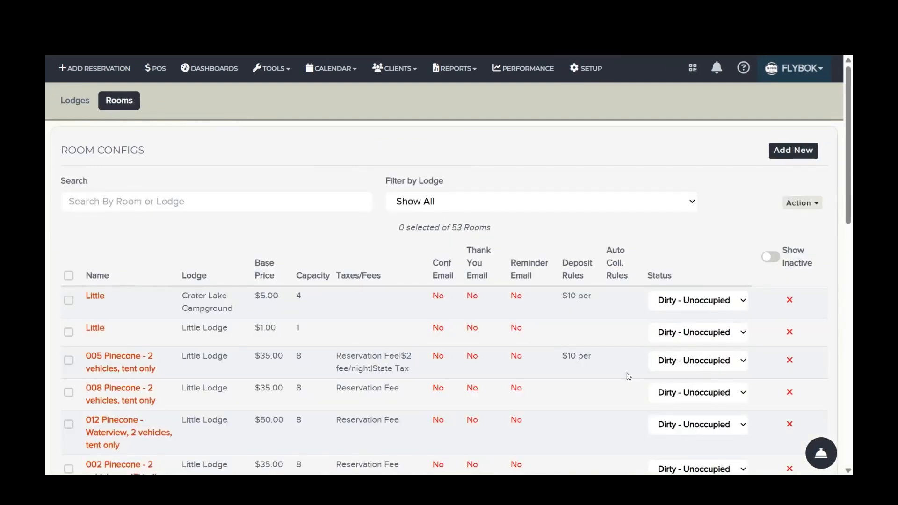
{"action": "scroll", "coordinate": [629, 377], "scroll_direction": "down", "scroll_amount": 3}
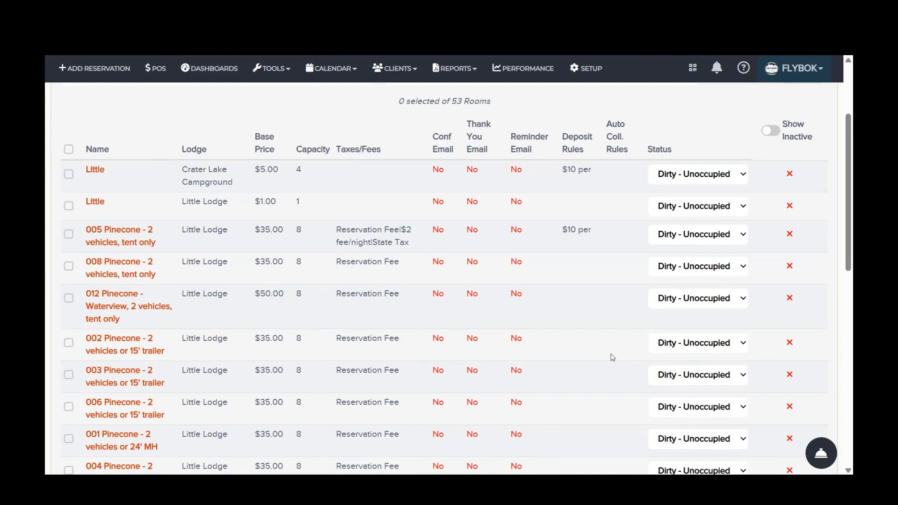
{"action": "left_click", "coordinate": [697, 175]}
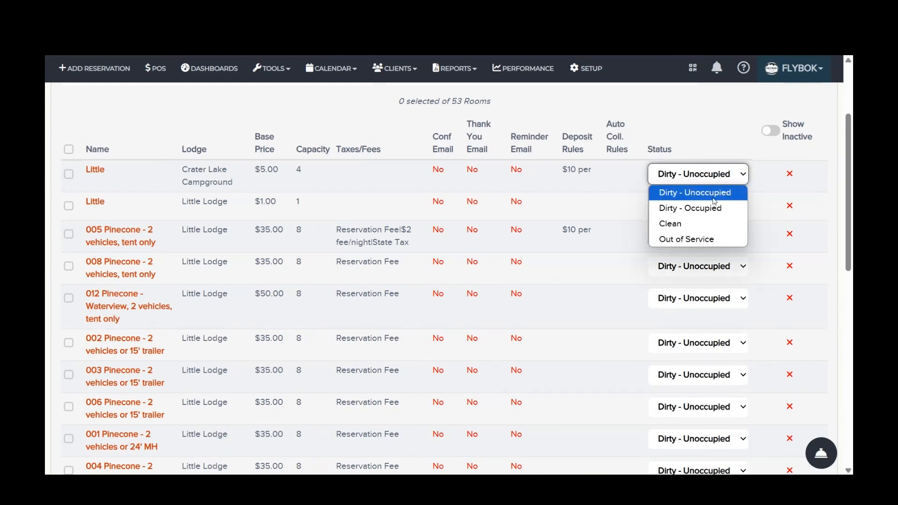
{"action": "left_click", "coordinate": [683, 112]}
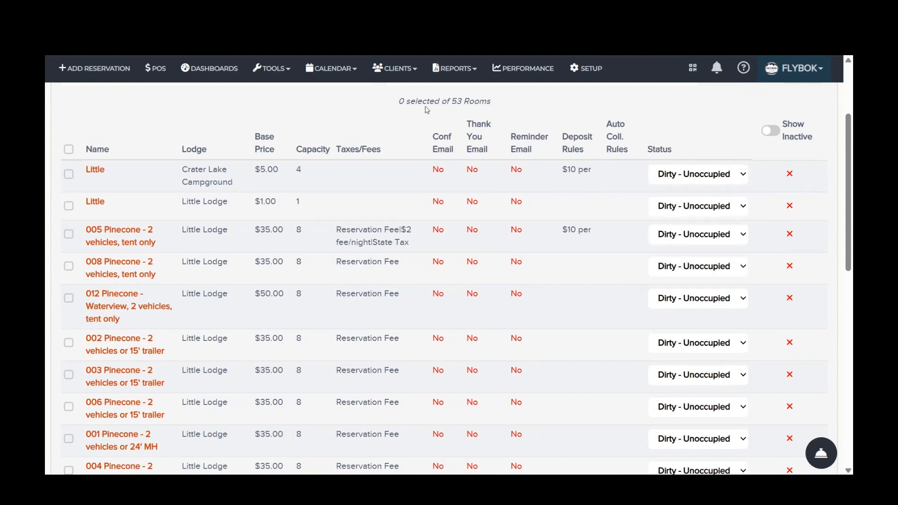
Step: Open the Housekeeping dashboard for lodging
{"action": "left_click", "coordinate": [221, 76]}
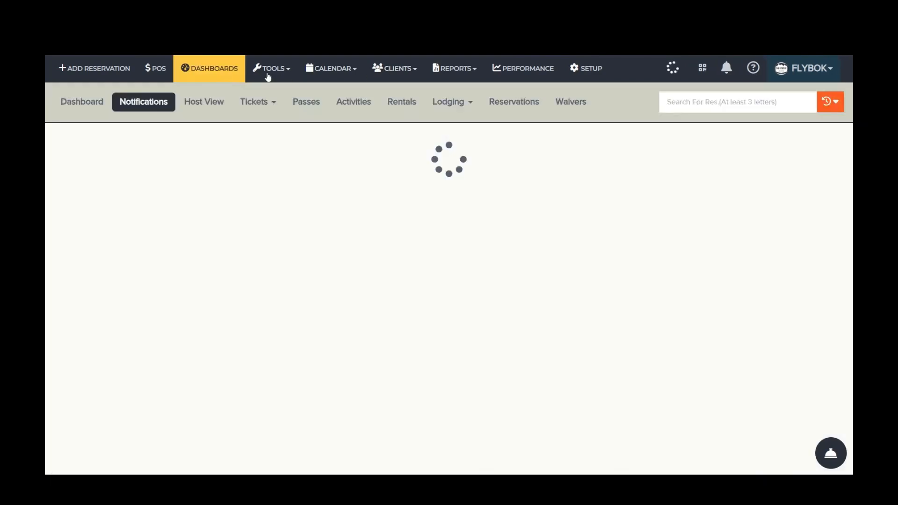
{"action": "left_click", "coordinate": [448, 102]}
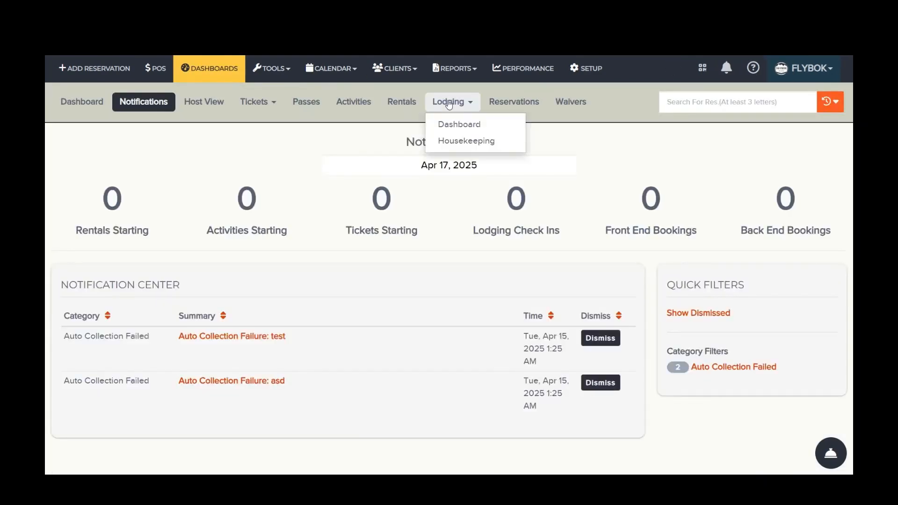
{"action": "left_click", "coordinate": [480, 145]}
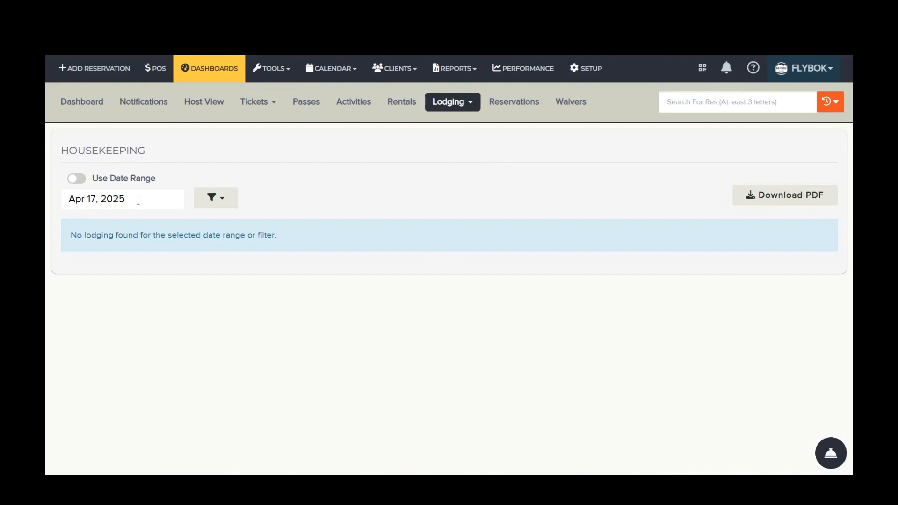
Step: Filter the housekeeping list by the Last Year date range and download it as a PDF
{"action": "left_click", "coordinate": [160, 200]}
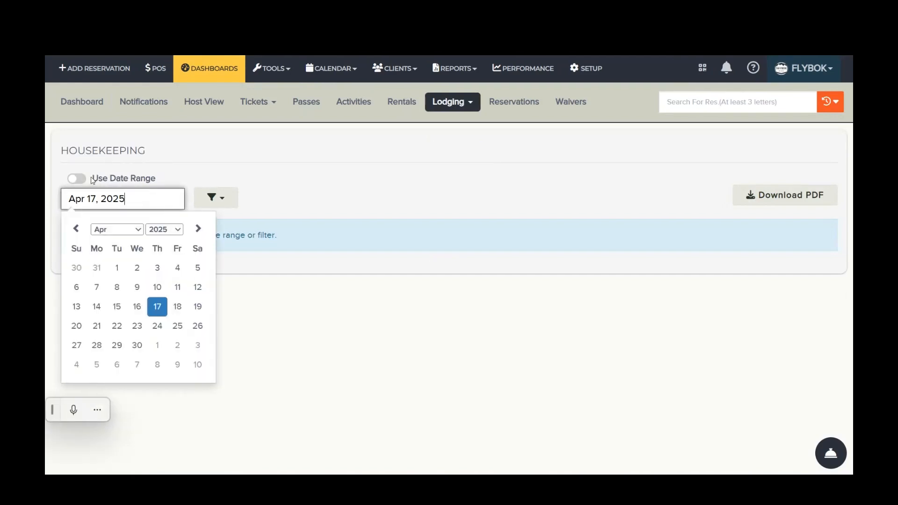
{"action": "left_click", "coordinate": [74, 179]}
{"action": "left_click", "coordinate": [81, 209]}
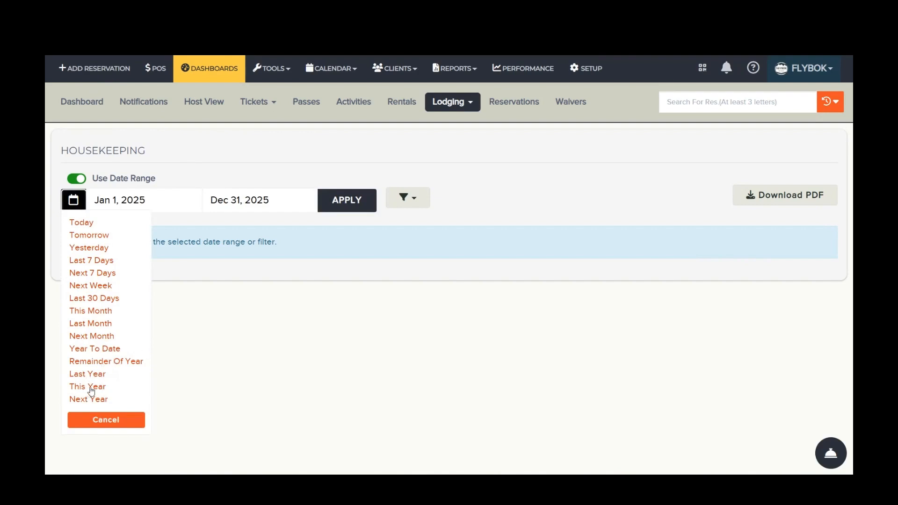
{"action": "left_click", "coordinate": [89, 374]}
{"action": "left_click", "coordinate": [359, 197]}
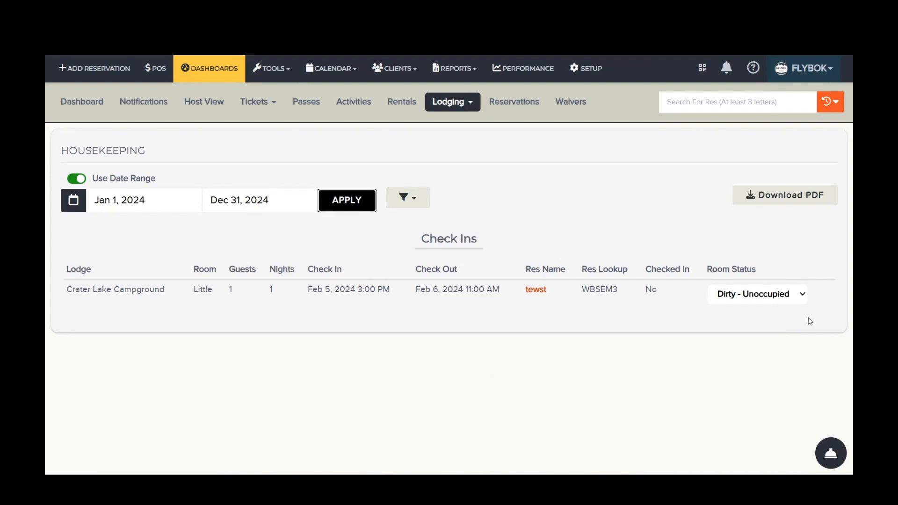
{"action": "left_click", "coordinate": [812, 202]}
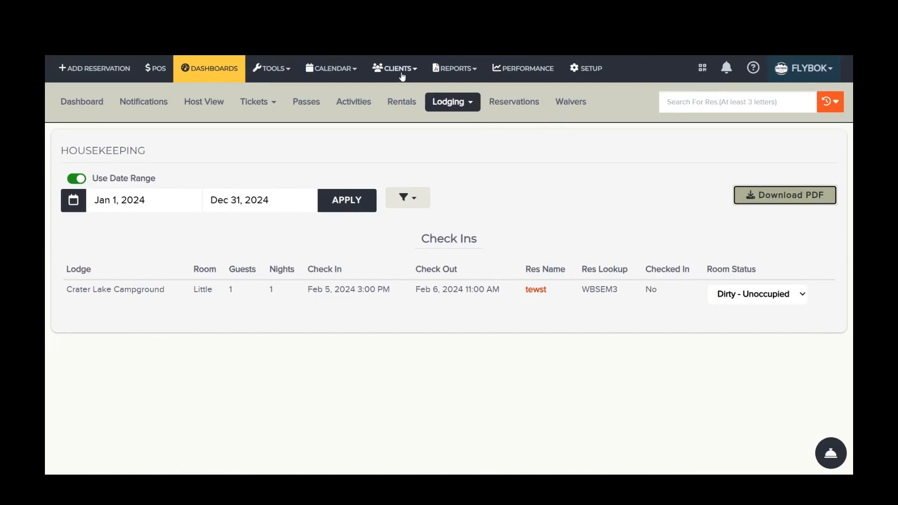
Step: Open the lodging calendar and display it in the 10-day view, ending on the 5-day view
{"action": "left_click", "coordinate": [332, 68]}
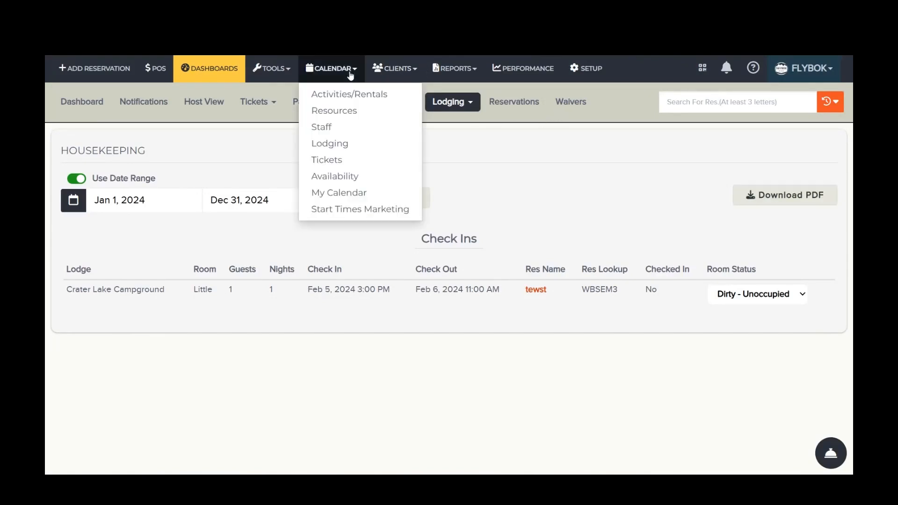
{"action": "left_click", "coordinate": [365, 145]}
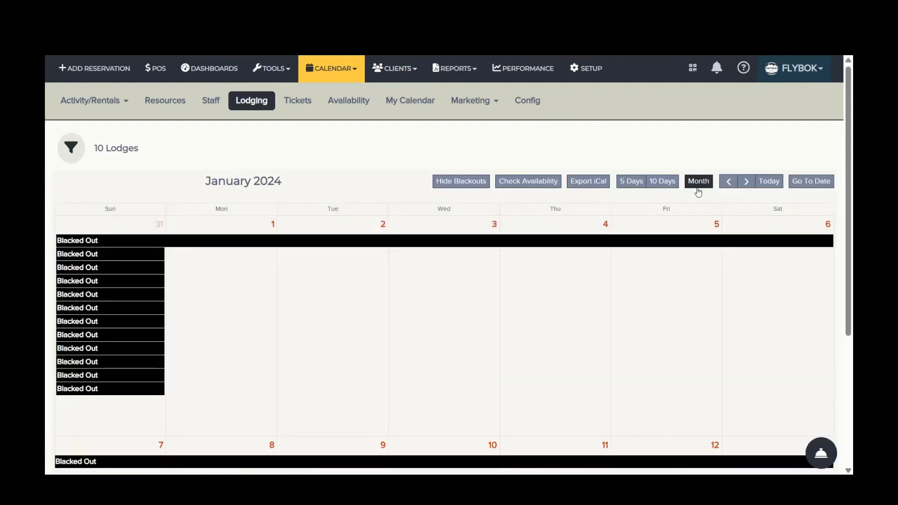
{"action": "scroll", "coordinate": [640, 303], "scroll_direction": "down", "scroll_amount": 2}
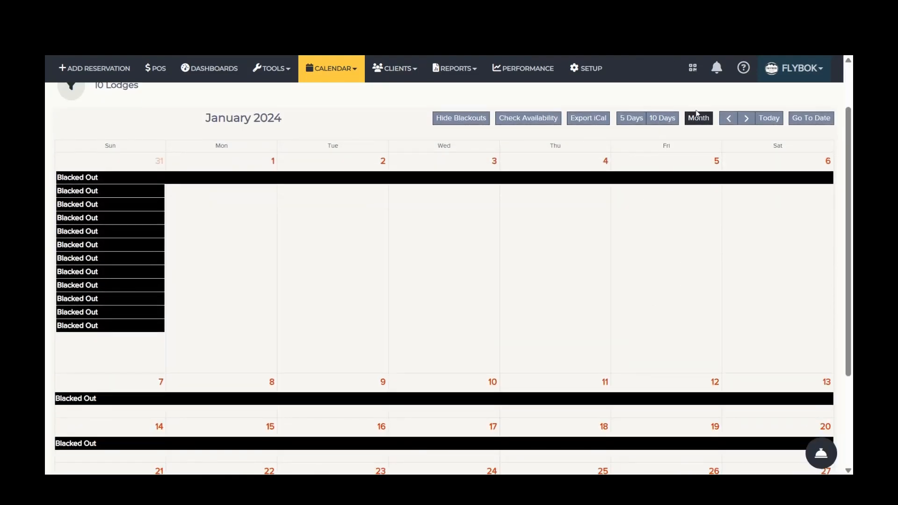
{"action": "left_click", "coordinate": [661, 121]}
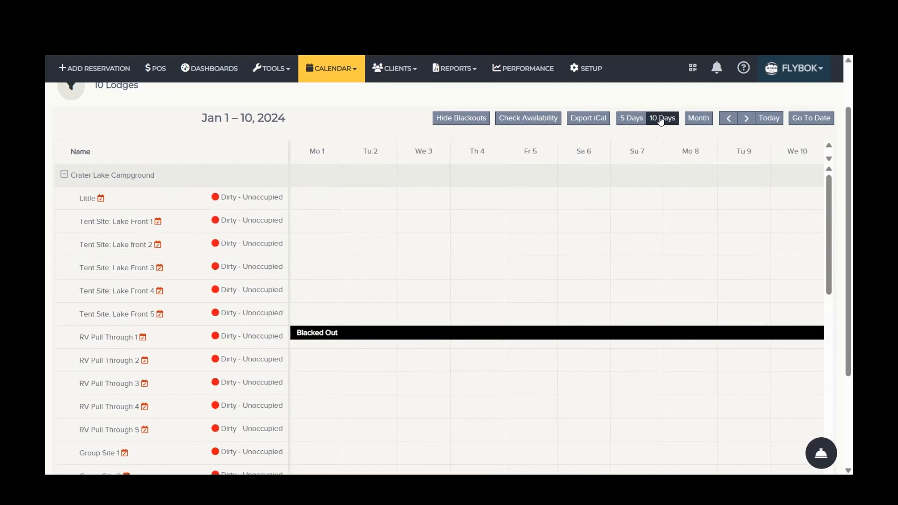
{"action": "left_click", "coordinate": [631, 119]}
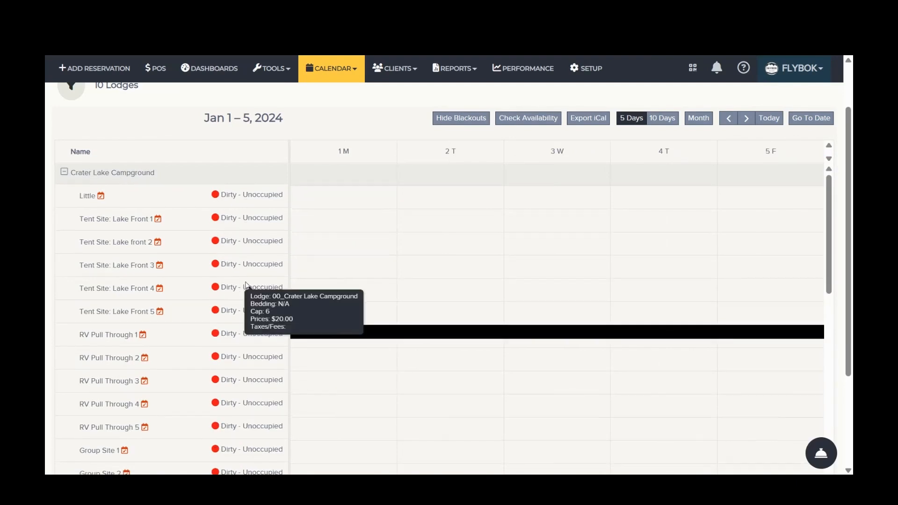
Step: Examine the status labels and color markers beside the rooms of each lodge in the lodging calendar
{"action": "scroll", "coordinate": [247, 286], "scroll_direction": "down", "scroll_amount": 5}
{"action": "scroll", "coordinate": [255, 337], "scroll_direction": "down", "scroll_amount": 5}
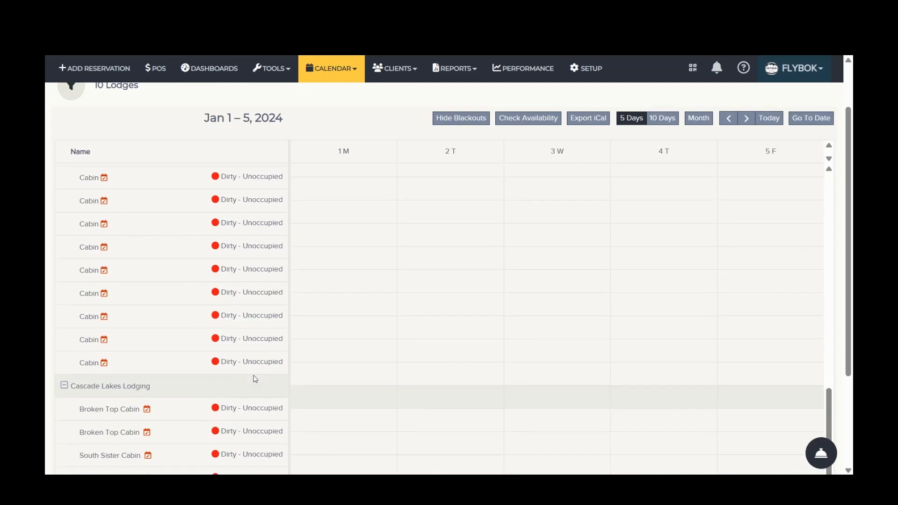
{"action": "scroll", "coordinate": [256, 376], "scroll_direction": "up", "scroll_amount": 10}
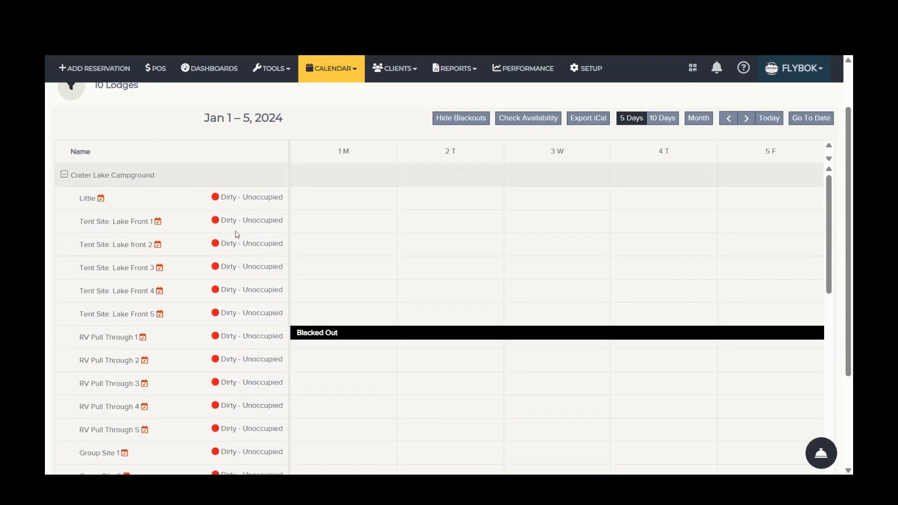
{"action": "mouse_move", "coordinate": [215, 199]}
{"action": "mouse_move", "coordinate": [231, 408]}
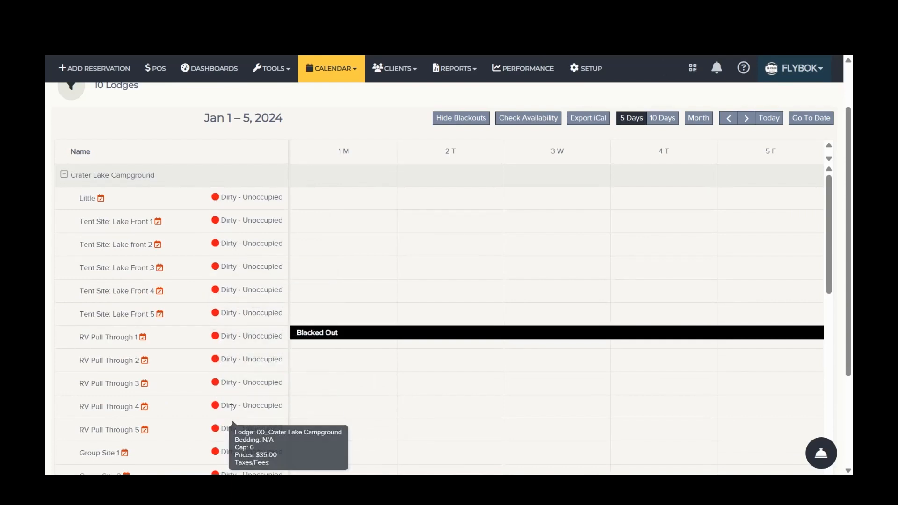
{"action": "scroll", "coordinate": [232, 408], "scroll_direction": "down", "scroll_amount": 10}
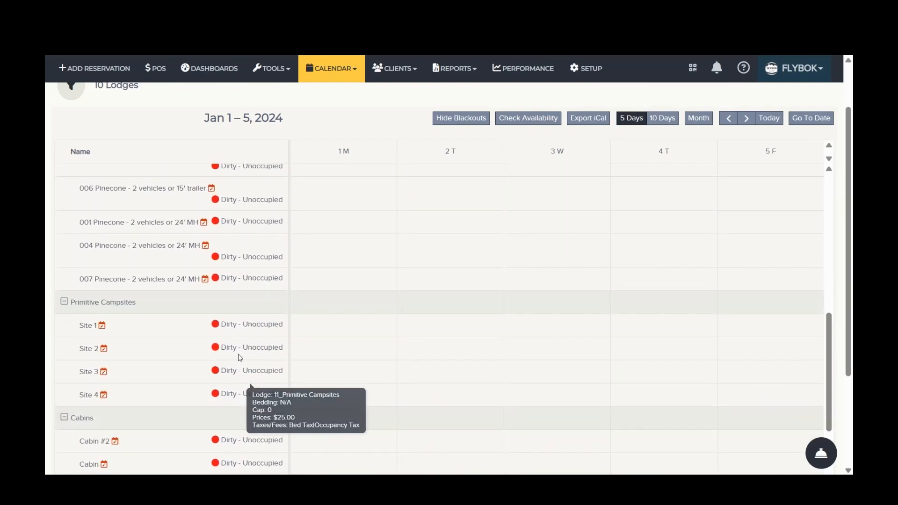
{"action": "mouse_move", "coordinate": [243, 342]}
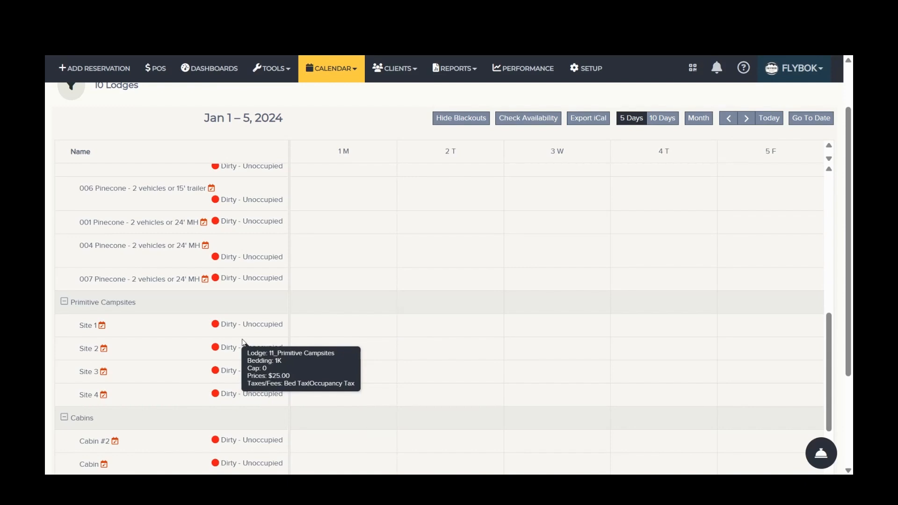
{"action": "scroll", "coordinate": [255, 322], "scroll_direction": "up", "scroll_amount": 10}
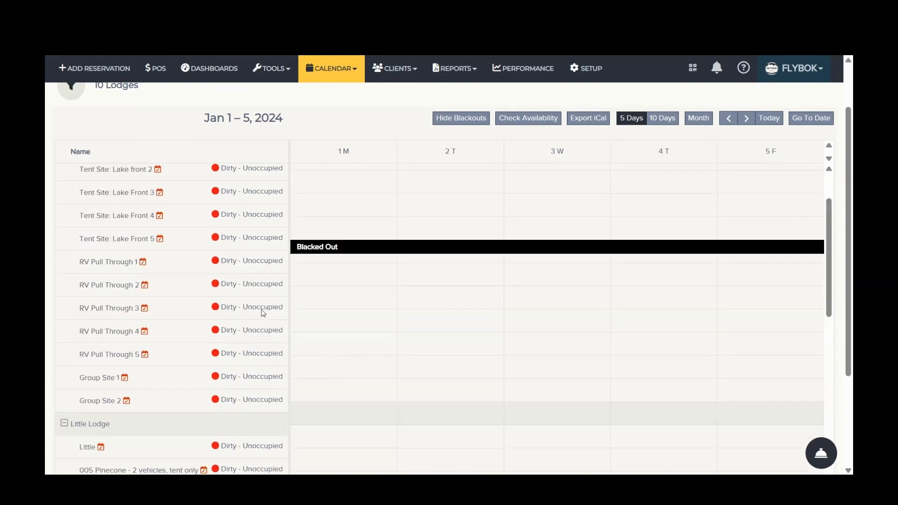